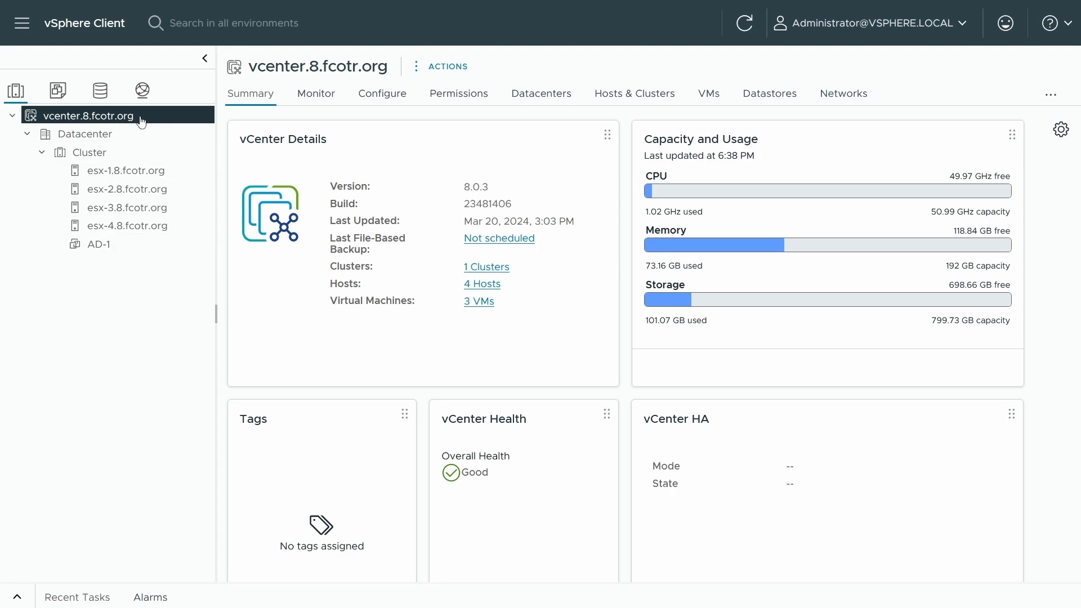
# Open the key provider configuration of the vCenter Server
pyautogui.click(377, 95)
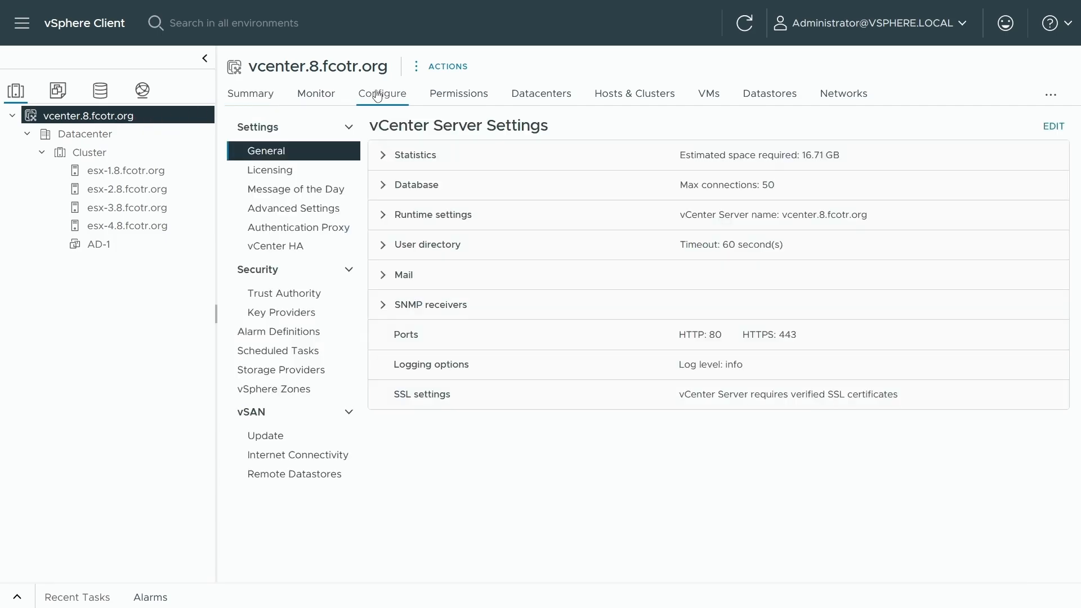
pyautogui.click(302, 313)
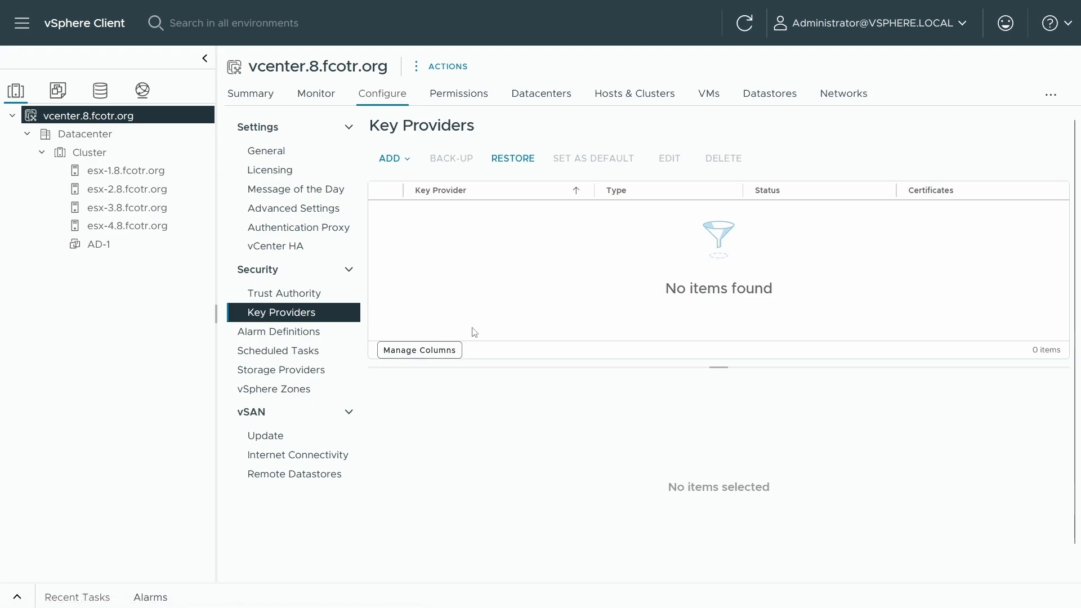
# Start a standard key provider named ORG-KMS-1 and add two extra KMS rows for three servers in all
pyautogui.click(410, 158)
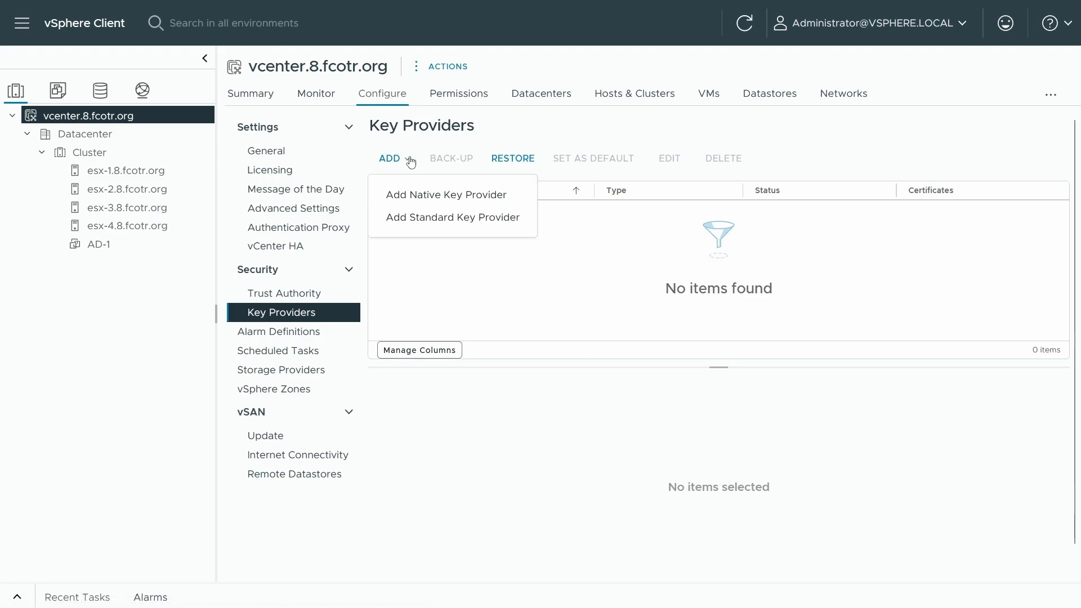
pyautogui.click(527, 222)
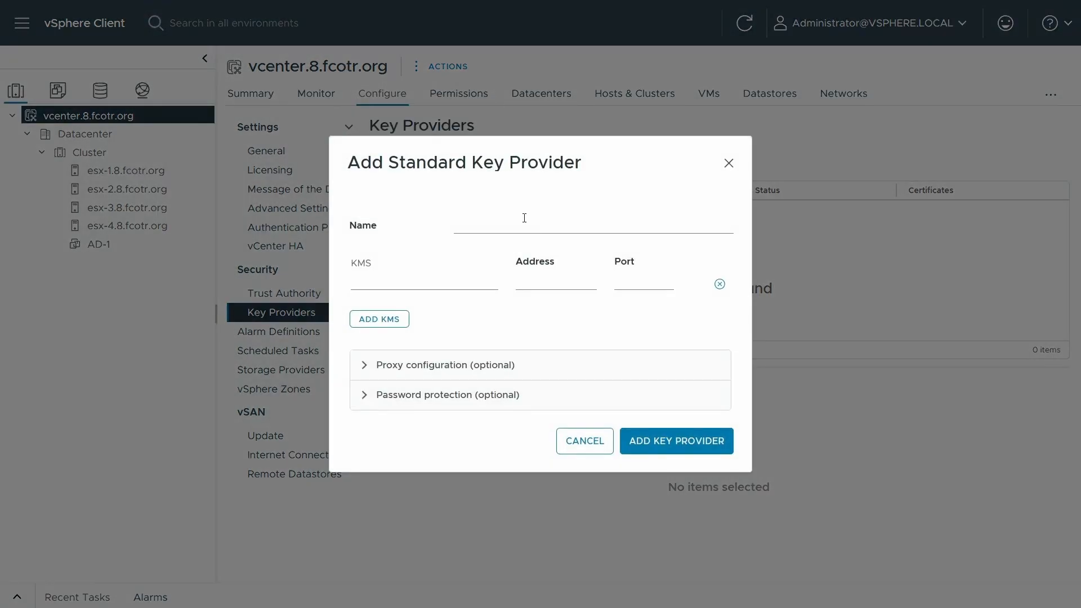
pyautogui.click(499, 223)
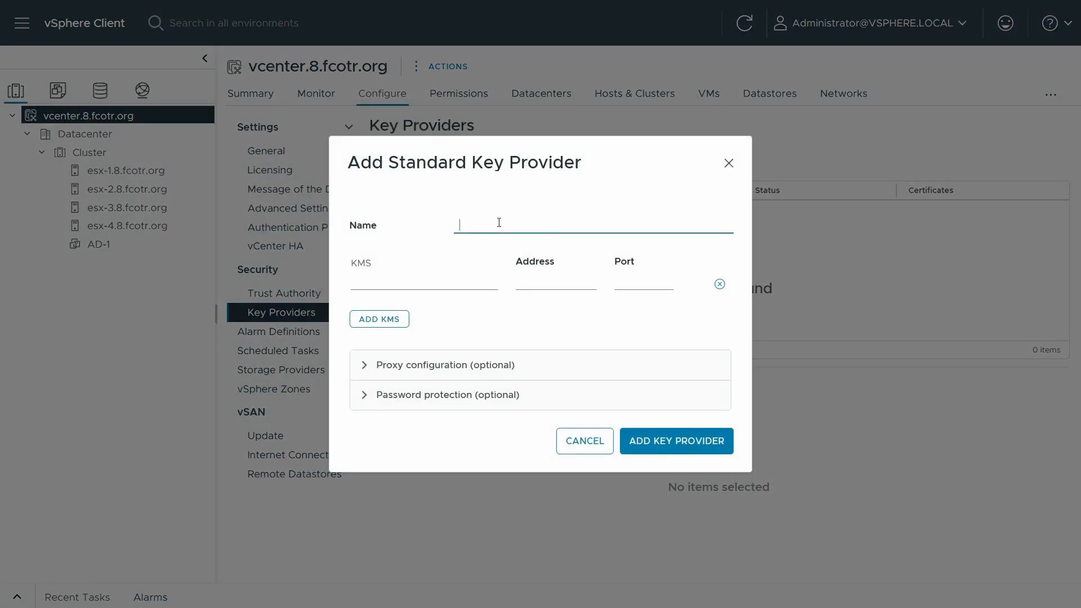
pyautogui.write('ORG-KMS-1')
pyautogui.click(397, 318)
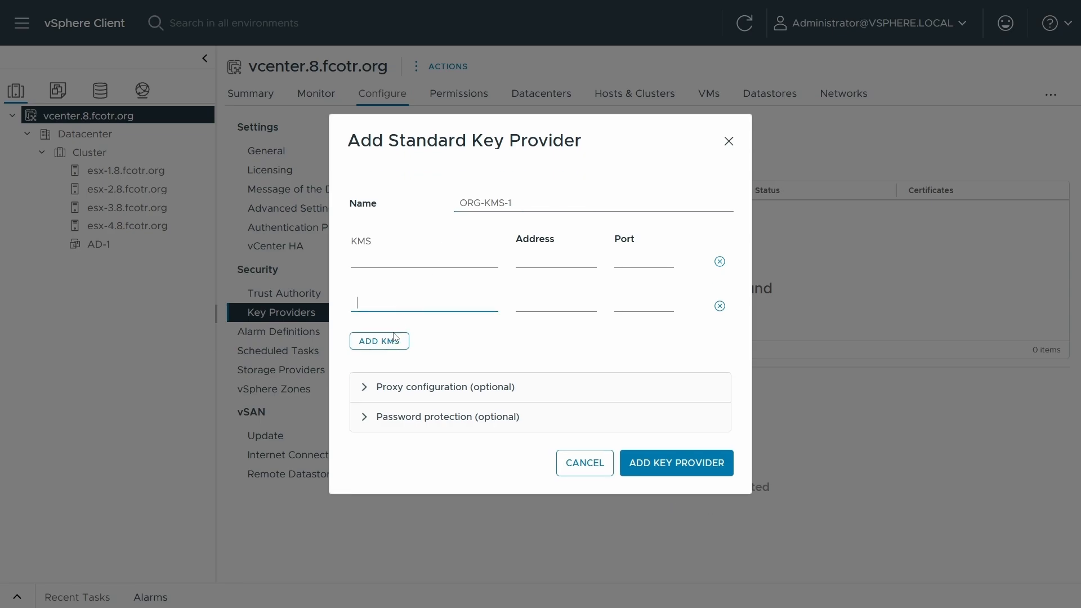
pyautogui.click(396, 340)
# Name the three KMS servers org-kms-1.a.fcotr.org, org-kms-2.a.fcotr.org and org-kms-3.a.fcotr.org
pyautogui.click(408, 235)
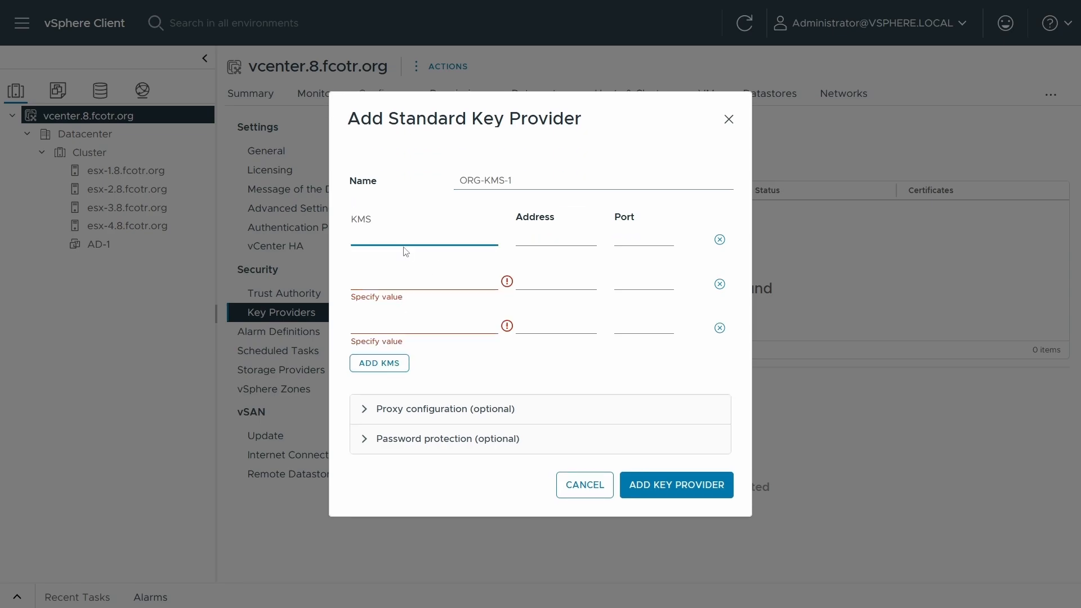
pyautogui.write('org-kms-1.a.fcotr.org')
pyautogui.hotkey('ctrl', 'a')
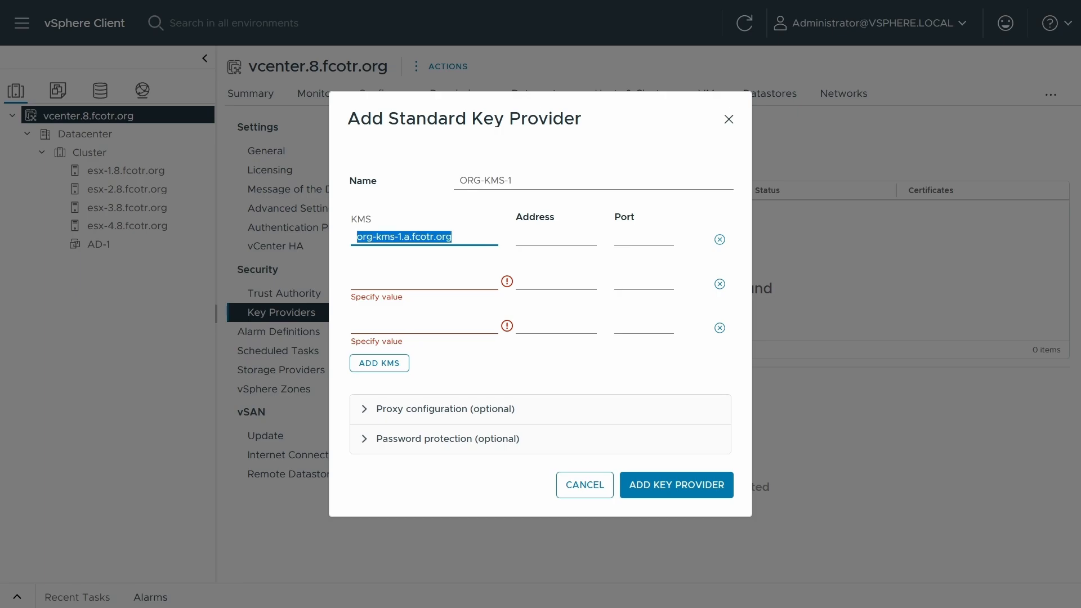
pyautogui.hotkey('ctrl', 'c')
pyautogui.click(374, 282)
pyautogui.hotkey('ctrl', 'v')
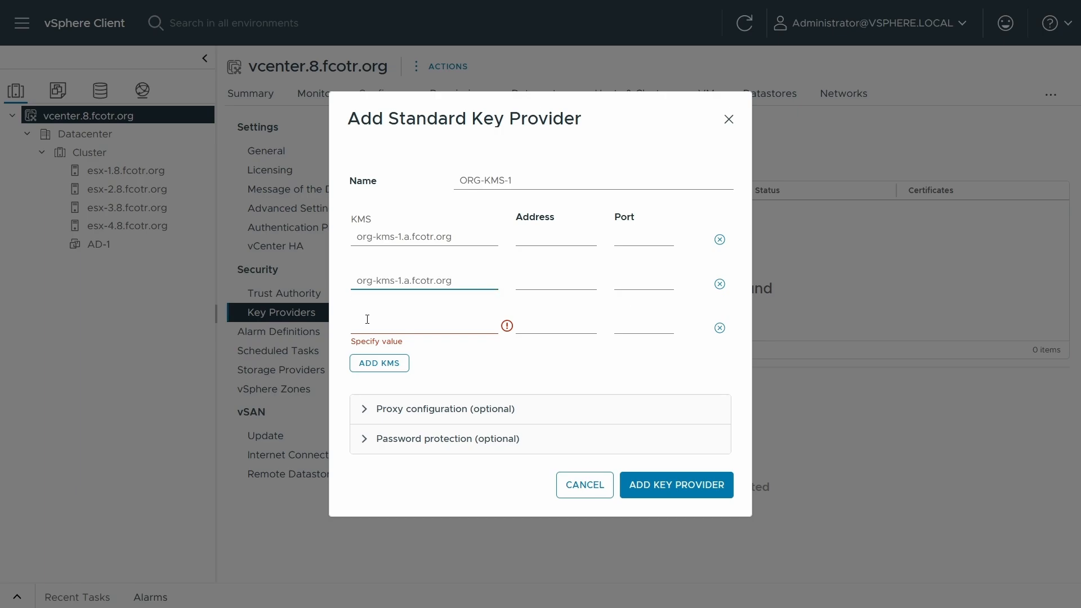
pyautogui.click(363, 329)
pyautogui.hotkey('ctrl', 'v')
pyautogui.click(402, 280)
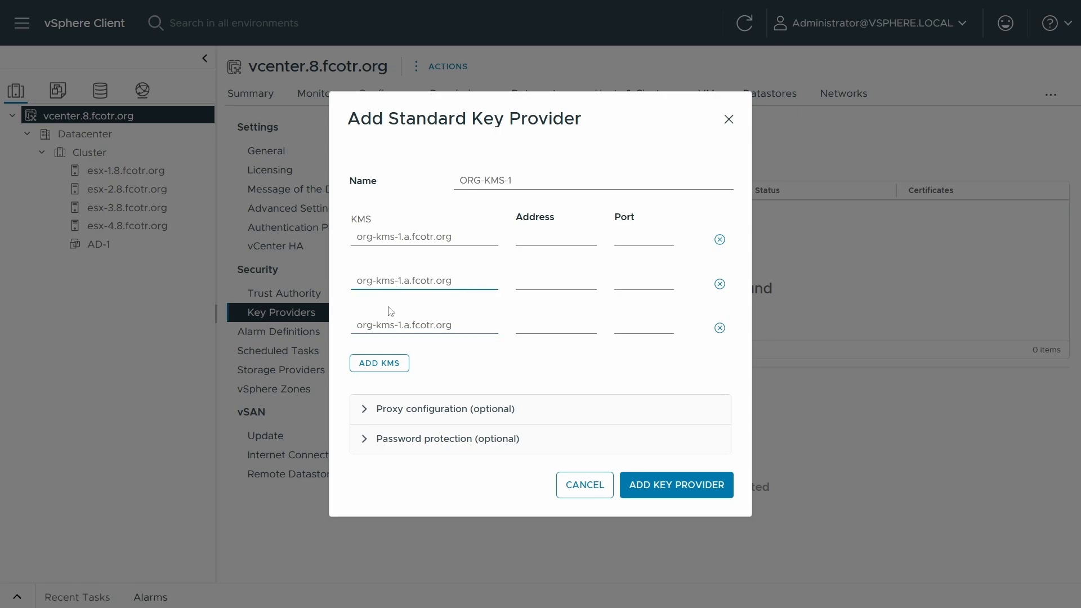
pyautogui.press('BackSpace')
pyautogui.write('2')
pyautogui.click(402, 325)
pyautogui.press('BackSpace')
pyautogui.write('3')
# Set the three KMS server addresses to 172.18.31.85, 172.18.31.86 and 172.18.31.87 in order
pyautogui.click(552, 239)
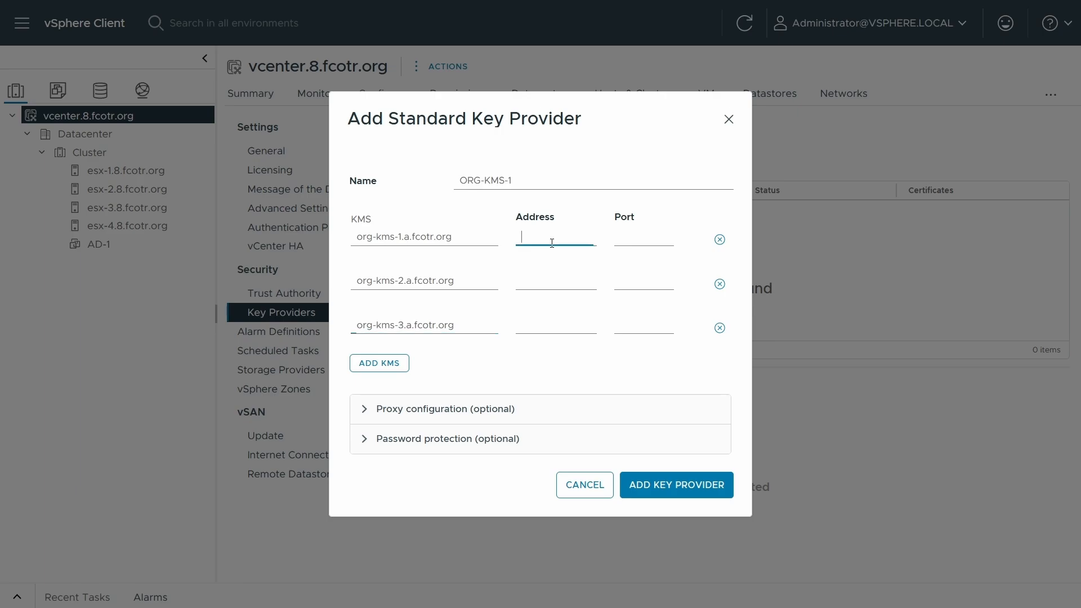
pyautogui.write('172.18.31.85')
pyautogui.hotkey('ctrl', 'a')
pyautogui.hotkey('ctrl', 'c')
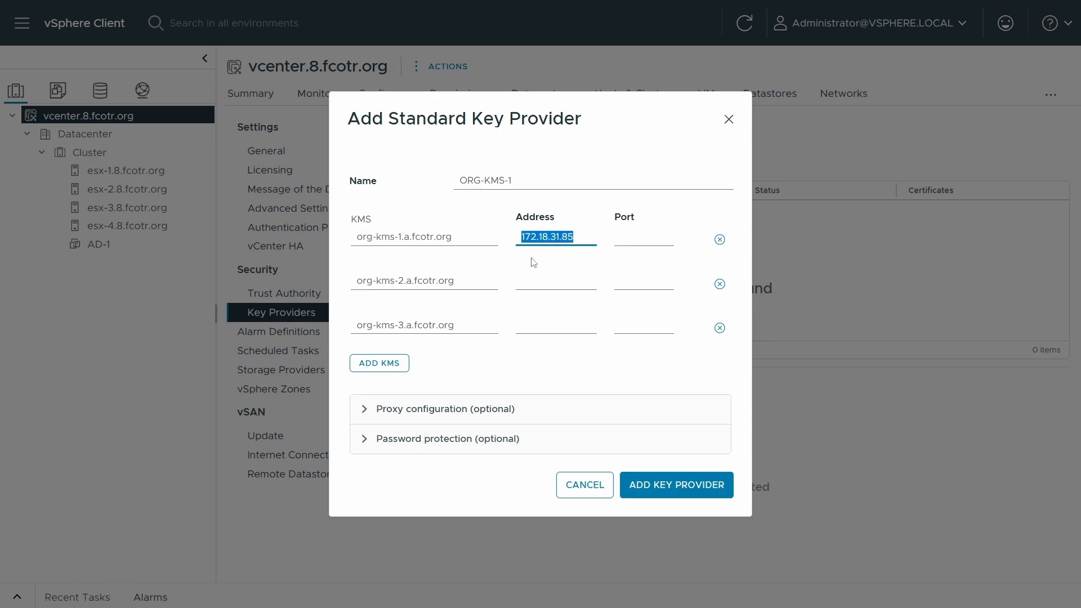
pyautogui.click(537, 280)
pyautogui.hotkey('ctrl', 'v')
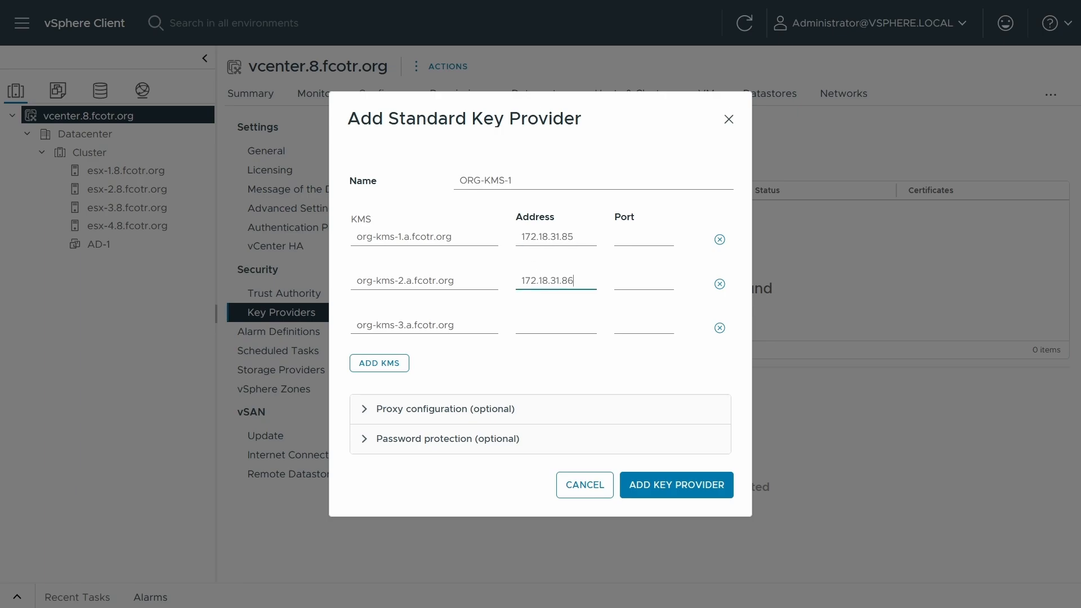
pyautogui.click(554, 327)
pyautogui.hotkey('ctrl', 'v')
# Set port 5696 for all three KMS servers and discard the standard key provider without adding it
pyautogui.click(626, 237)
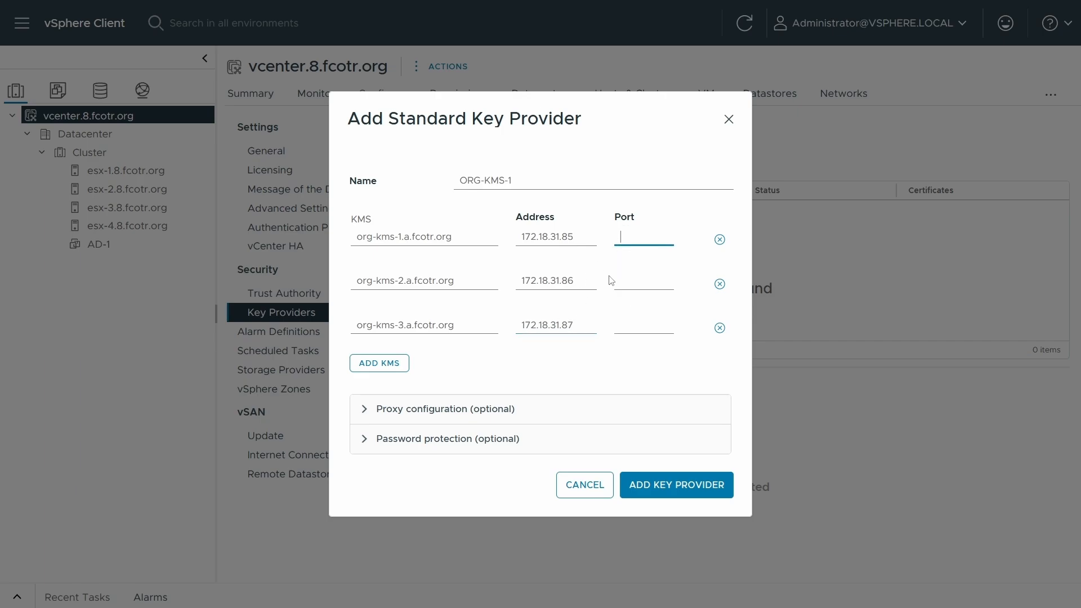
pyautogui.write('5696')
pyautogui.doubleClick(633, 241)
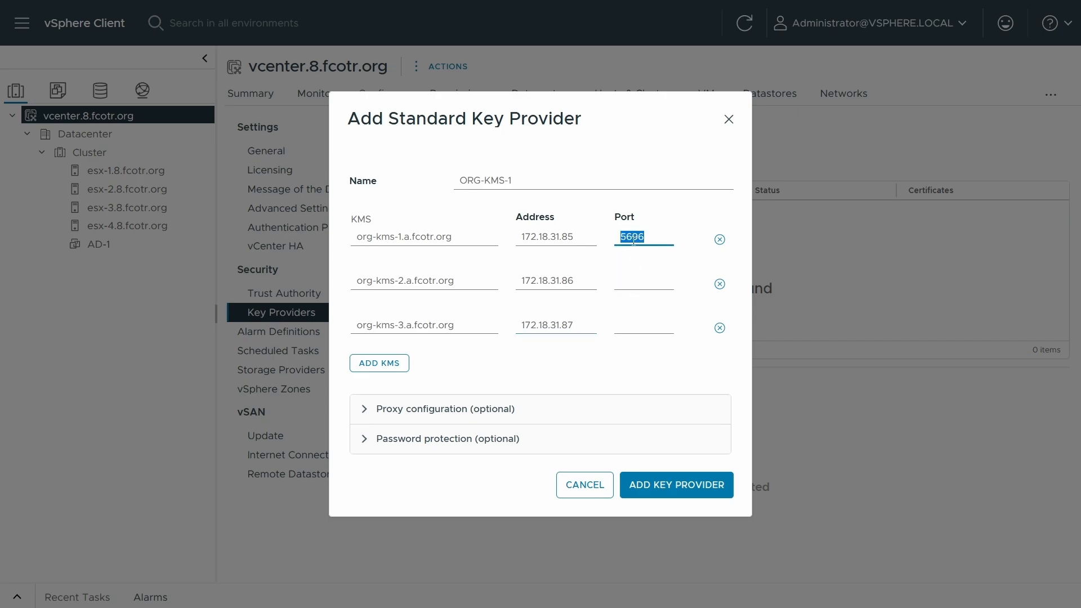
pyautogui.click(628, 280)
pyautogui.hotkey('ctrl', 'v')
pyautogui.click(628, 322)
pyautogui.hotkey('ctrl', 'v')
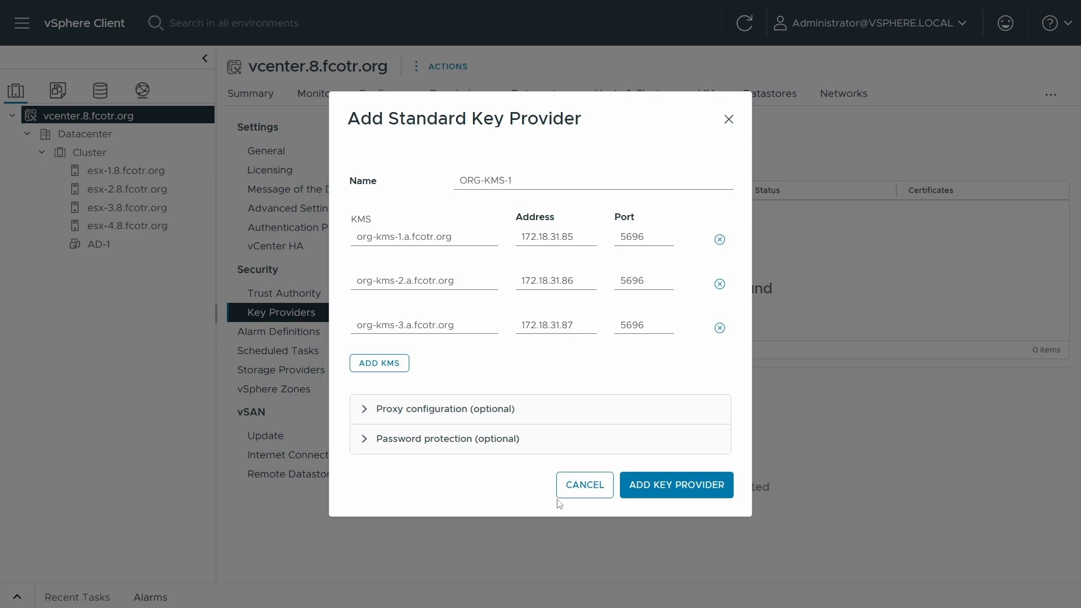
pyautogui.click(574, 493)
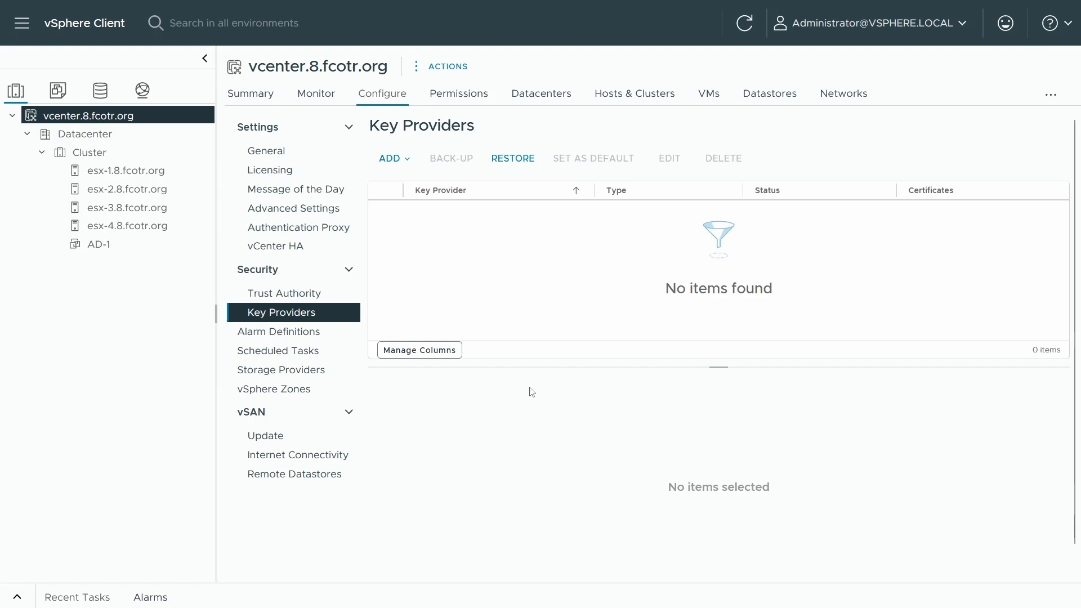
# Add a native key provider named VCENTER-8-1 without restricting it to TPM protected ESXi hosts
pyautogui.click(409, 163)
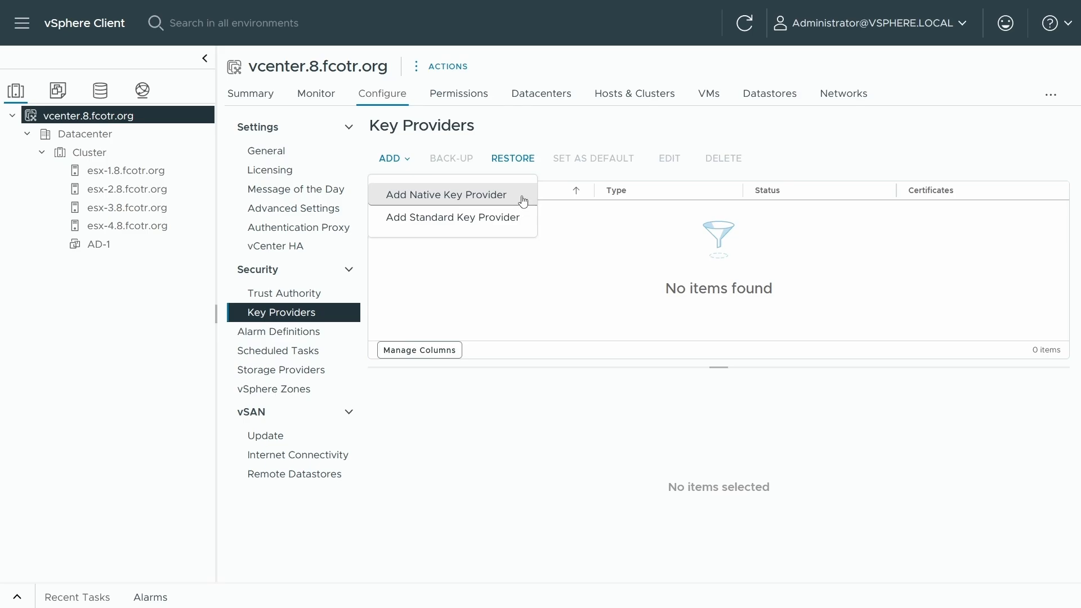
pyautogui.click(523, 200)
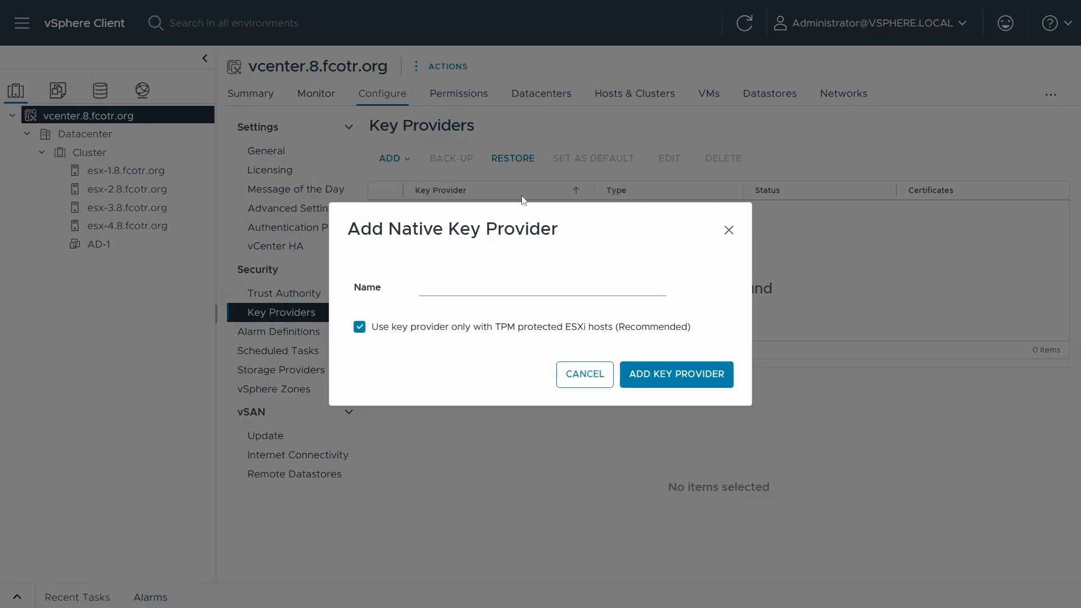
pyautogui.click(461, 285)
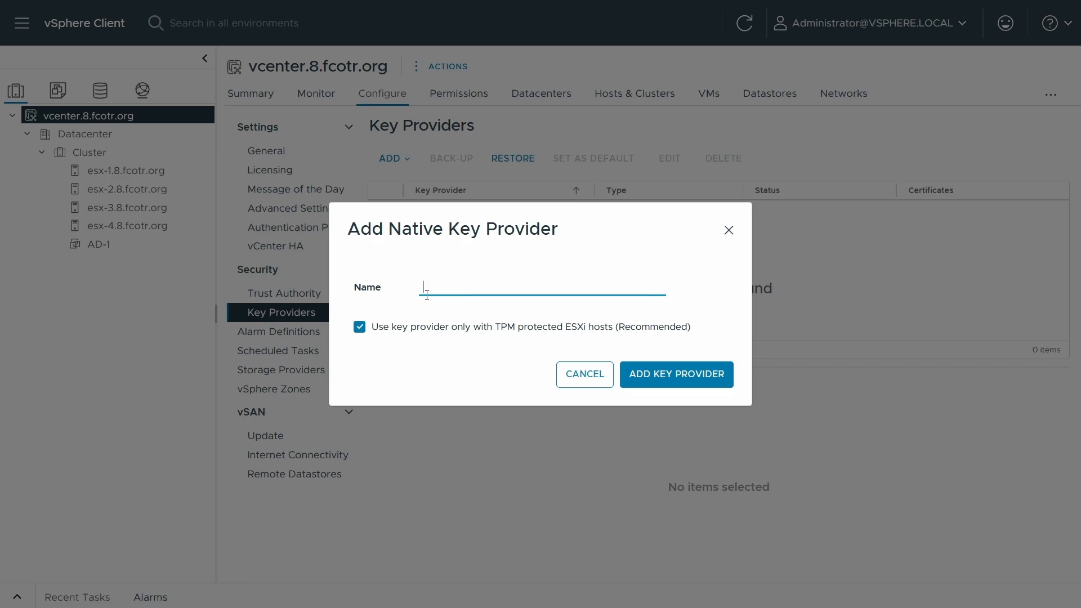
pyautogui.write('NKP')
pyautogui.press('BackSpace')
pyautogui.press('BackSpace')
pyautogui.press('BackSpace')
pyautogui.write('VCENTER-8-1')
pyautogui.click(403, 334)
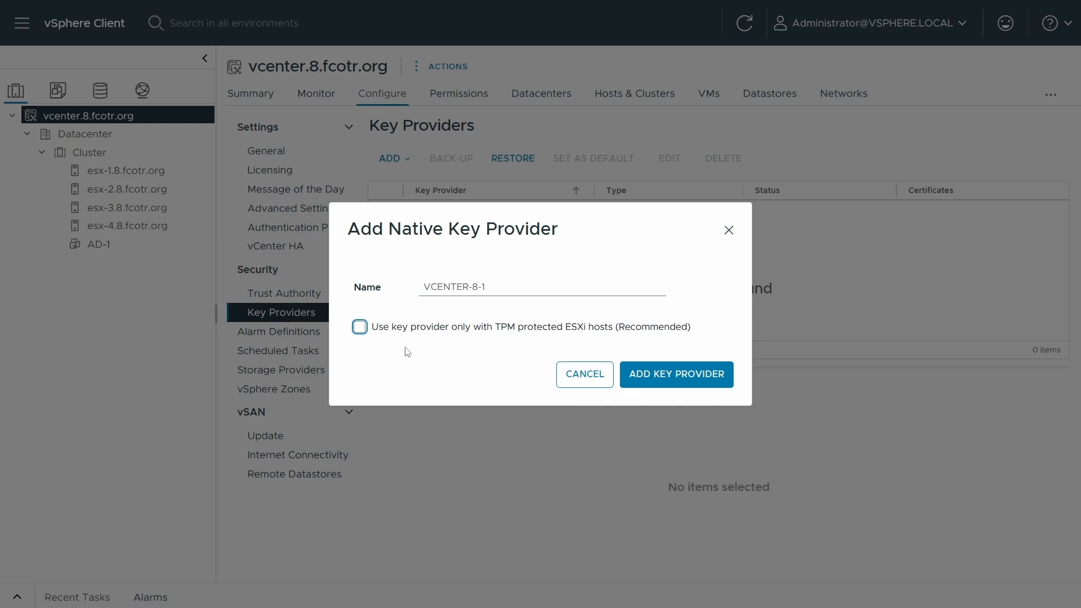
pyautogui.click(645, 382)
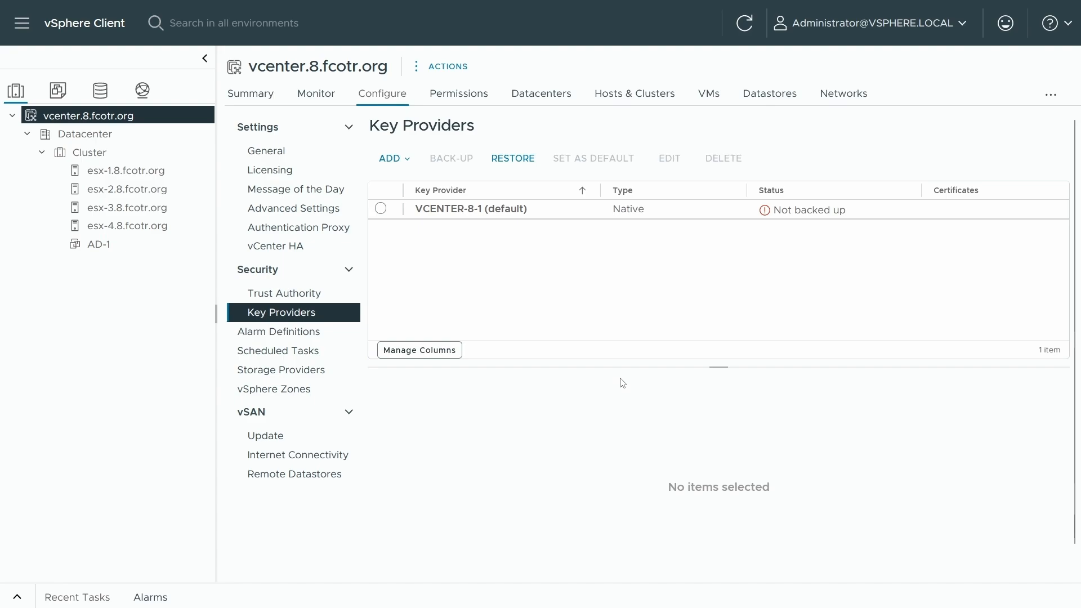
# Back up the VCENTER-8-1 native key provider without password protection
pyautogui.click(529, 213)
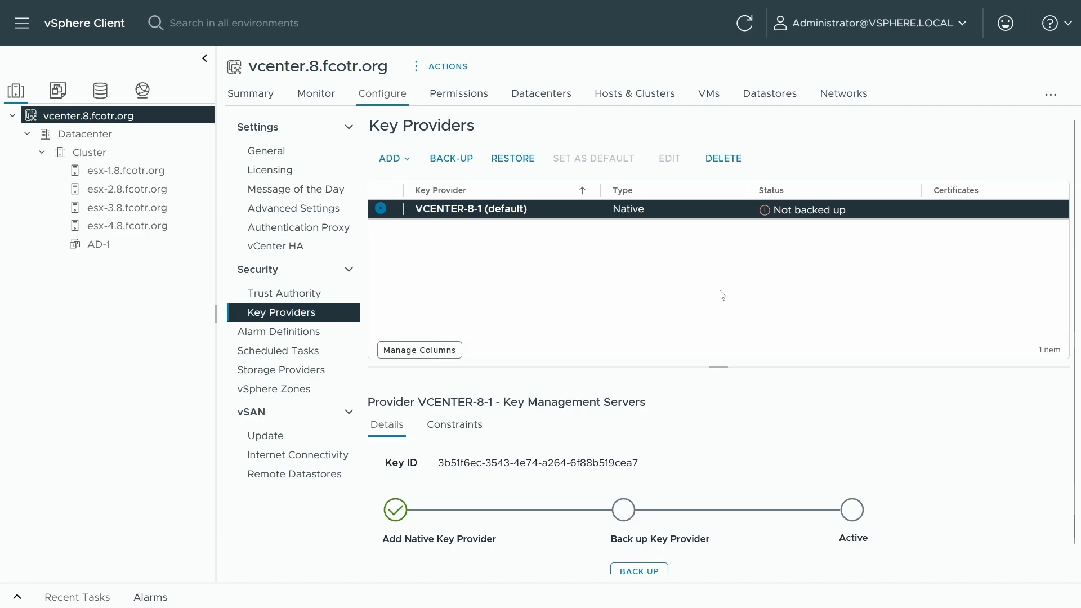
pyautogui.scroll(-1, 669, 488)
pyautogui.click(650, 549)
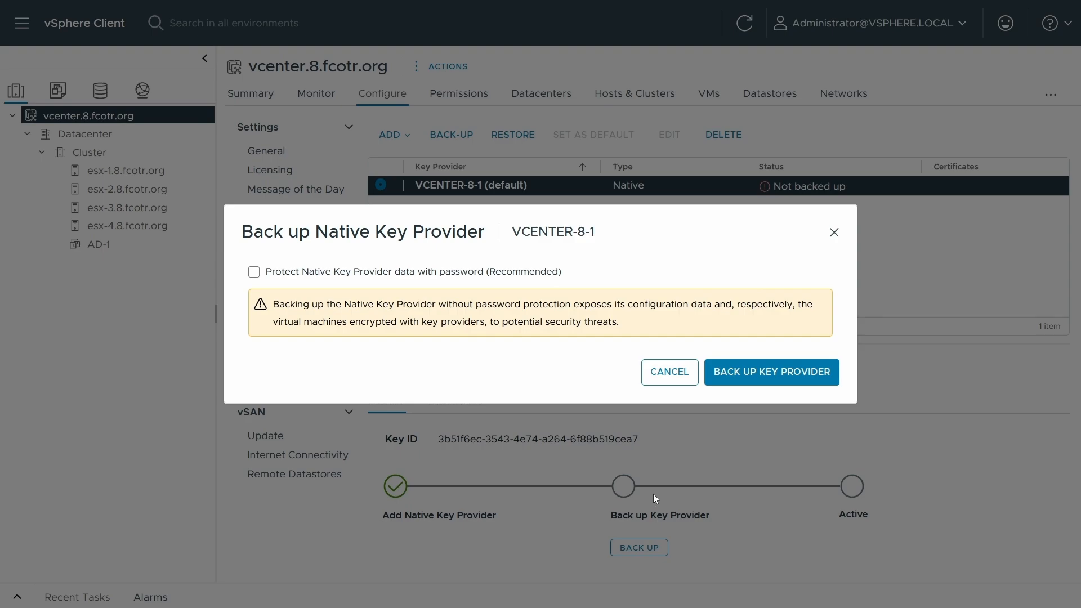
pyautogui.click(456, 272)
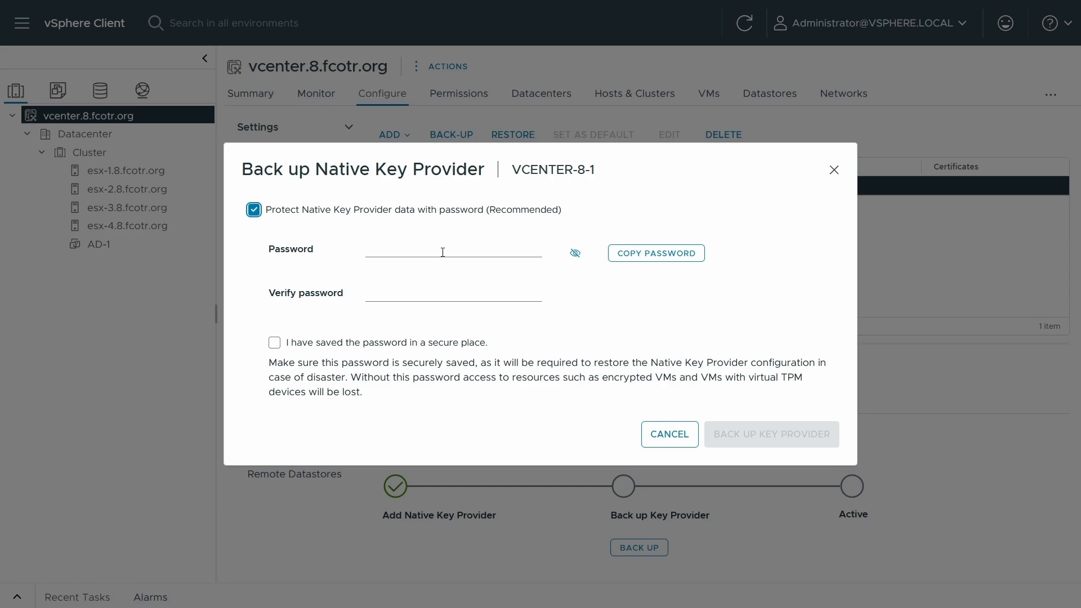
pyautogui.click(446, 215)
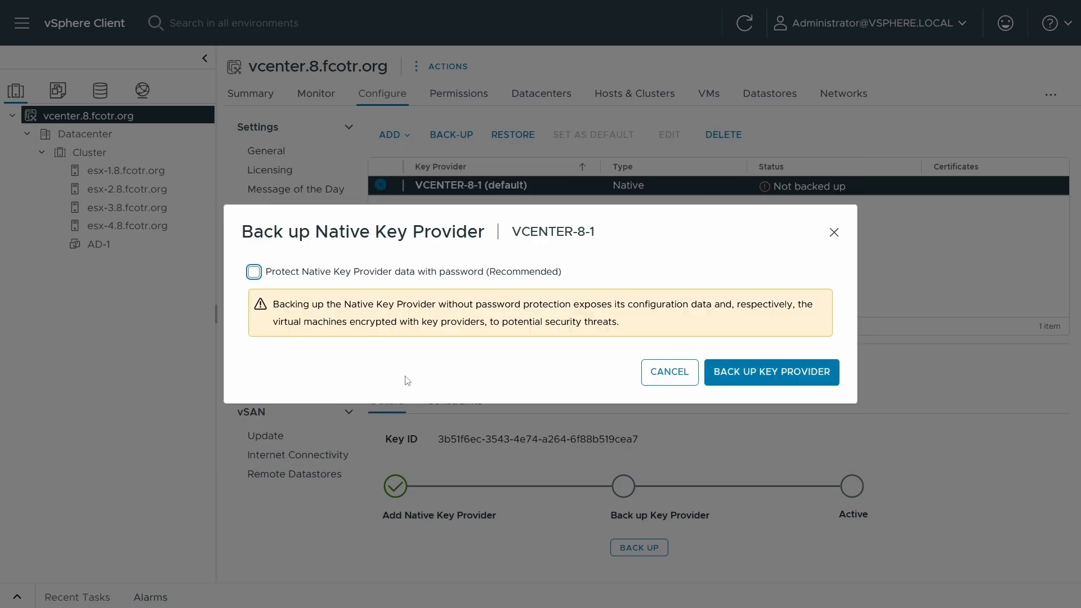
pyautogui.click(724, 375)
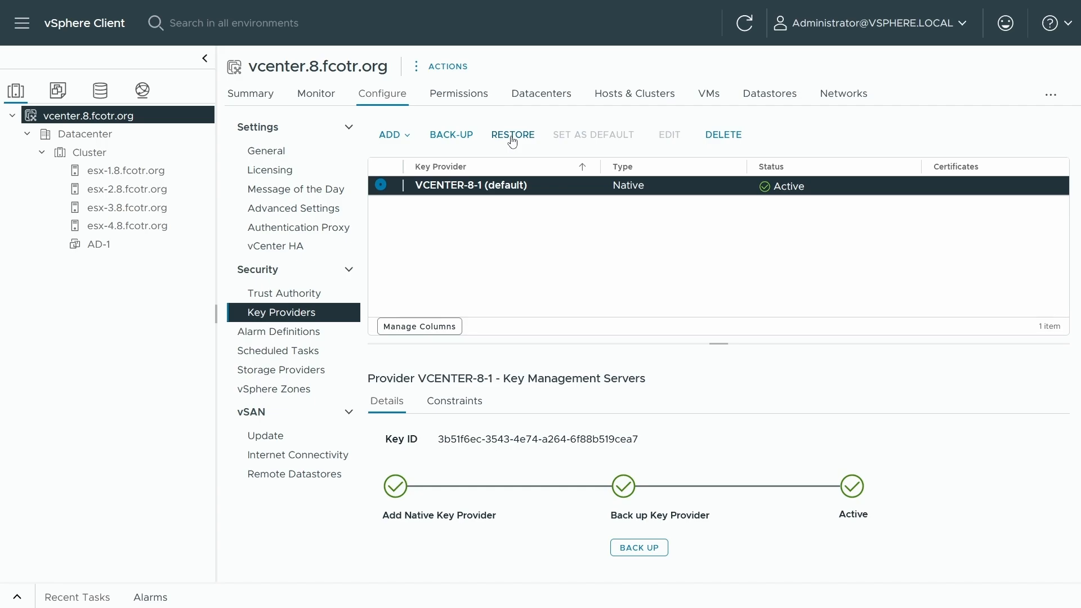
# Restore a key provider from the backup file DEMO-NKP-1.p12 with the TPM protected hosts restriction turned off
pyautogui.click(513, 135)
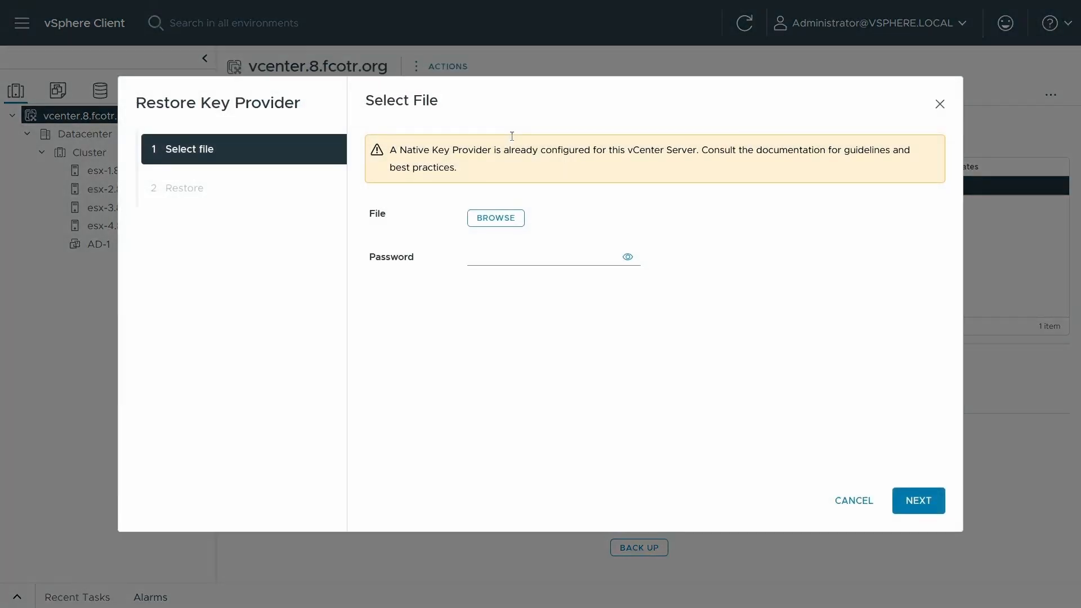
pyautogui.click(495, 216)
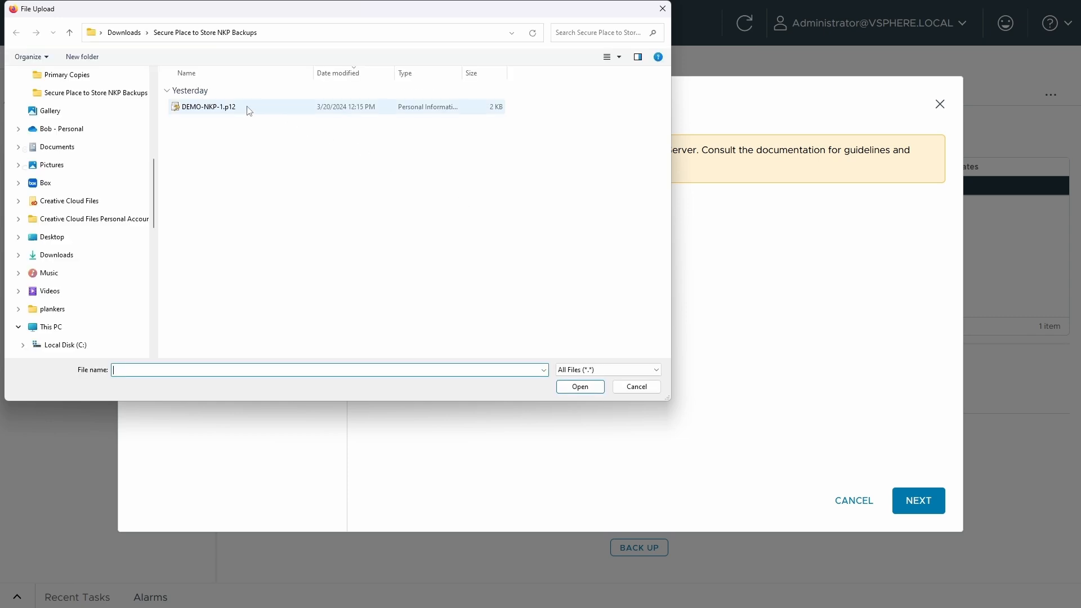
pyautogui.click(238, 111)
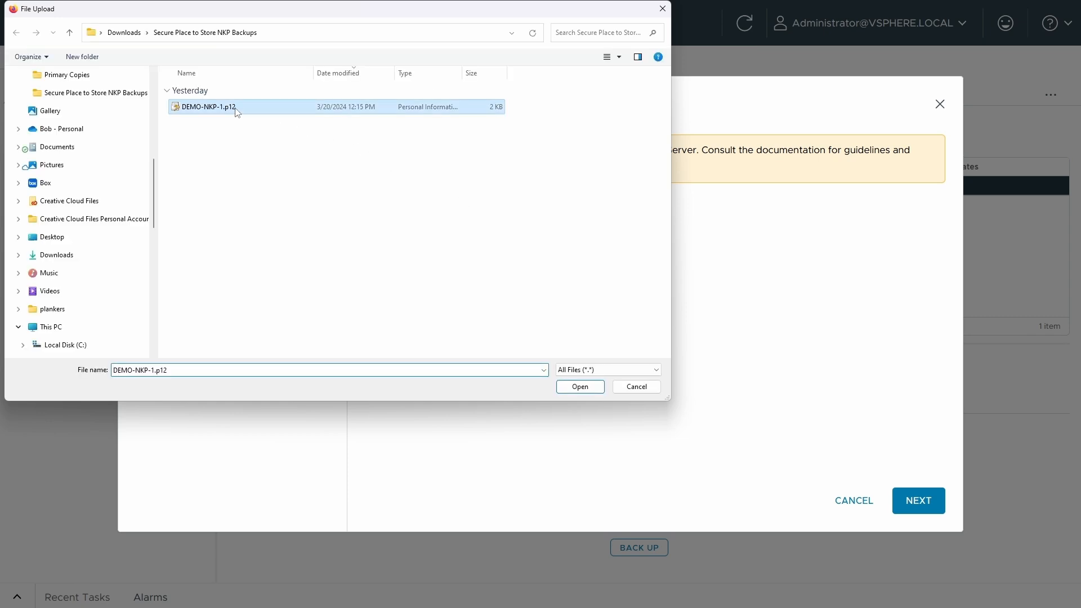
pyautogui.click(572, 386)
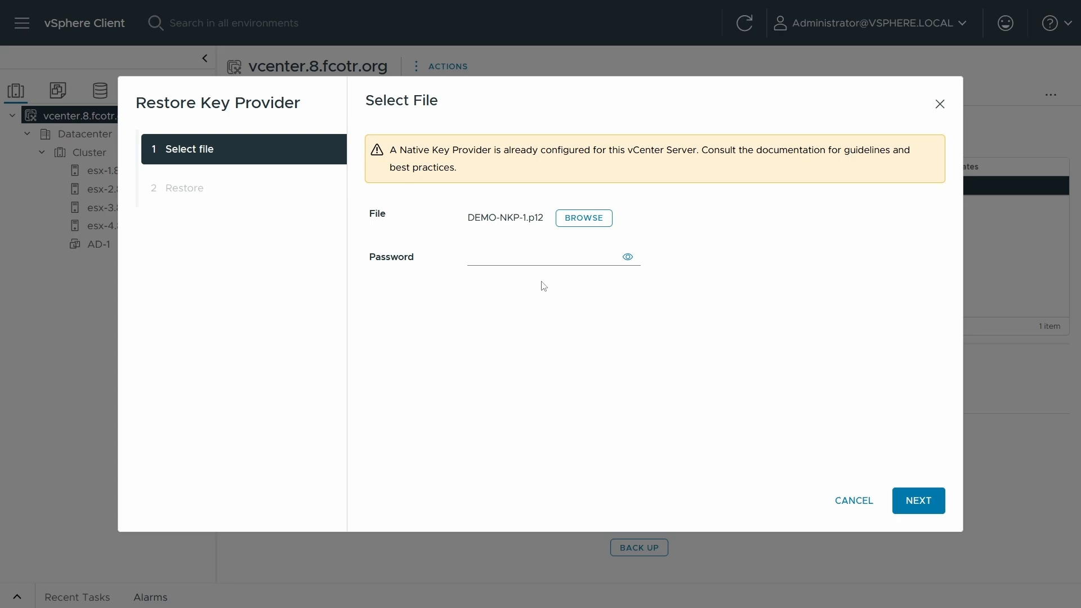
pyautogui.click(902, 508)
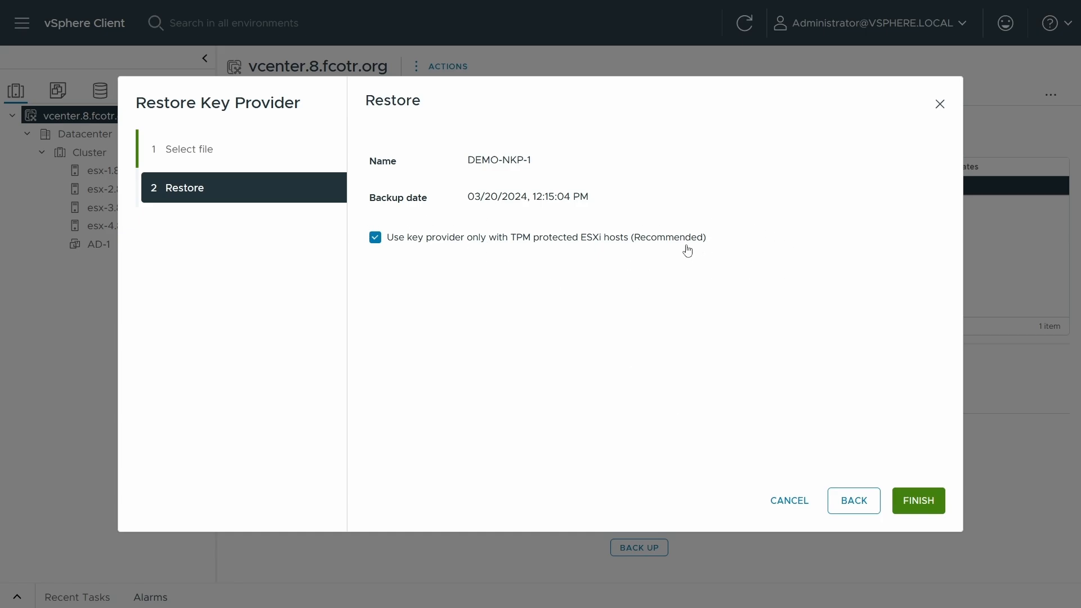
pyautogui.click(425, 246)
pyautogui.click(911, 501)
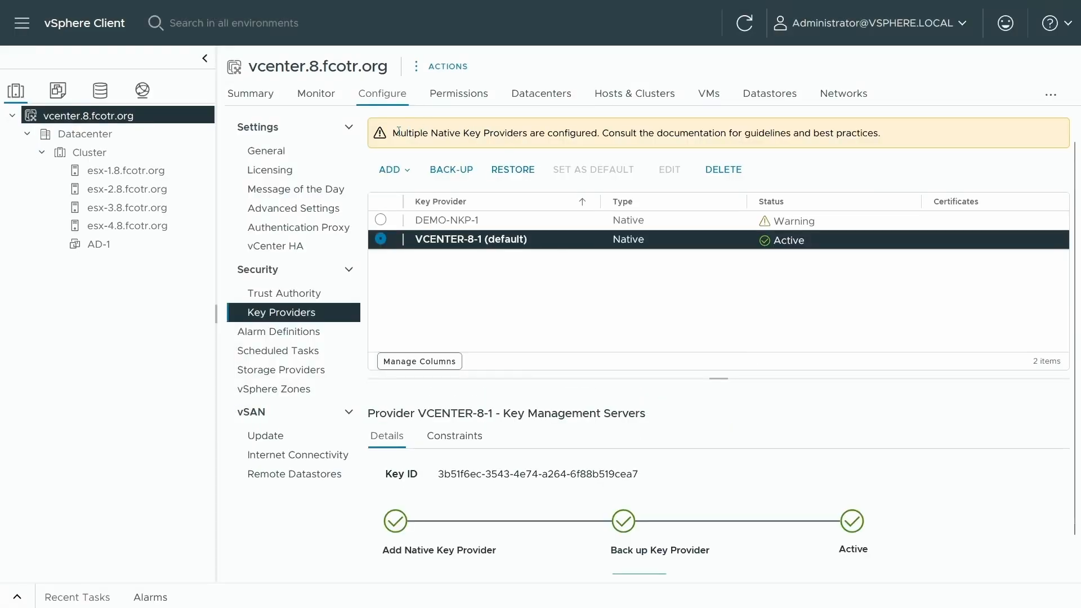
# Back up the restored DEMO-NKP-1 native key provider without password protection
pyautogui.moveTo(394, 133); pyautogui.dragTo(882, 142)
pyautogui.click(721, 305)
pyautogui.click(393, 223)
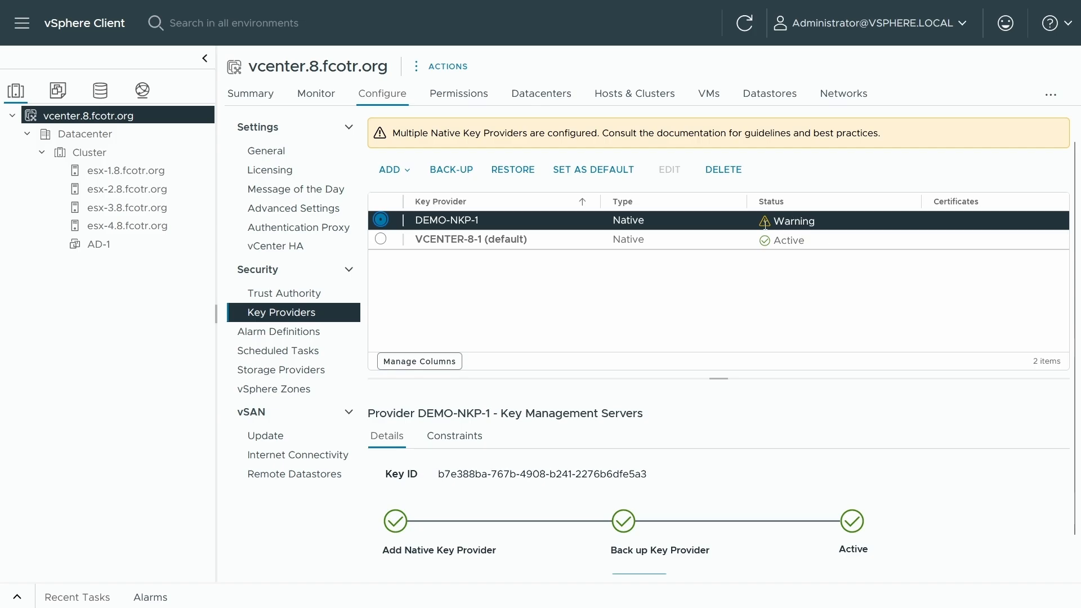
pyautogui.click(463, 171)
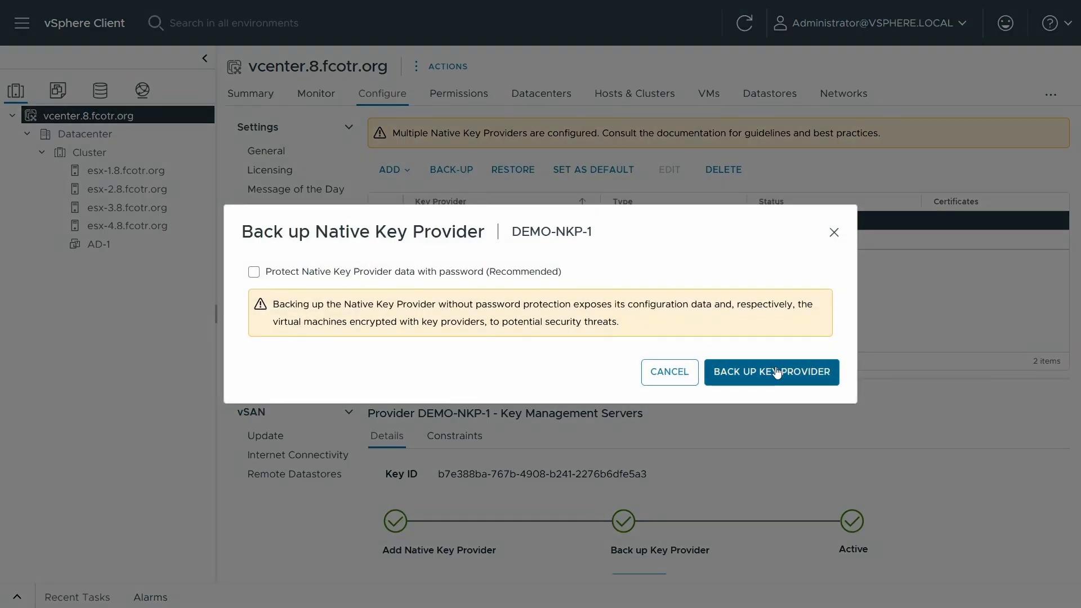
pyautogui.click(773, 372)
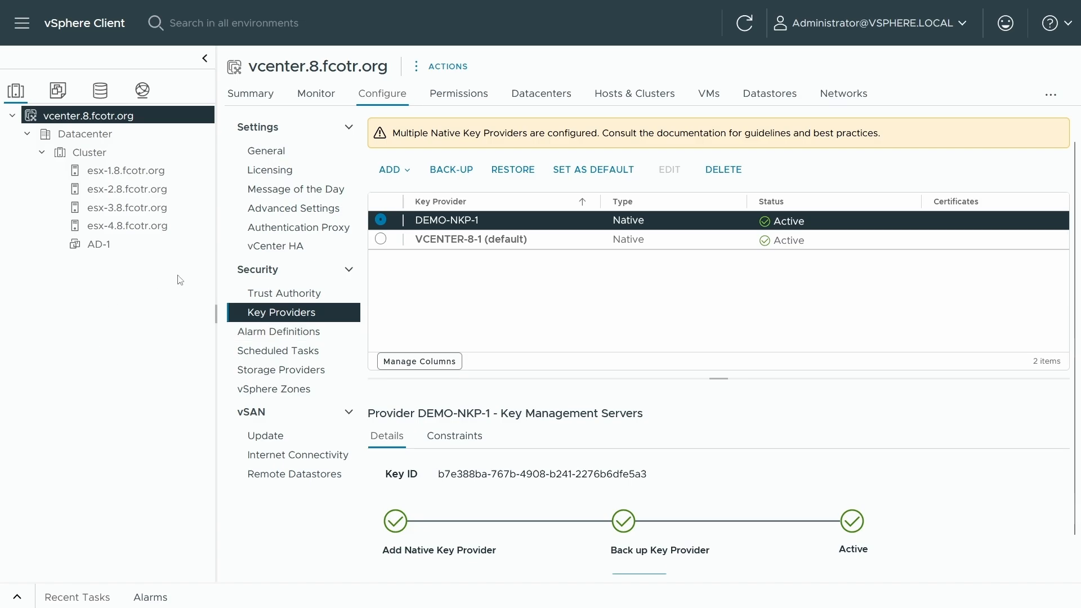
# Add a Trusted Platform Module to the AD-1 virtual machine and check which key provider encrypts it
pyautogui.click(100, 245)
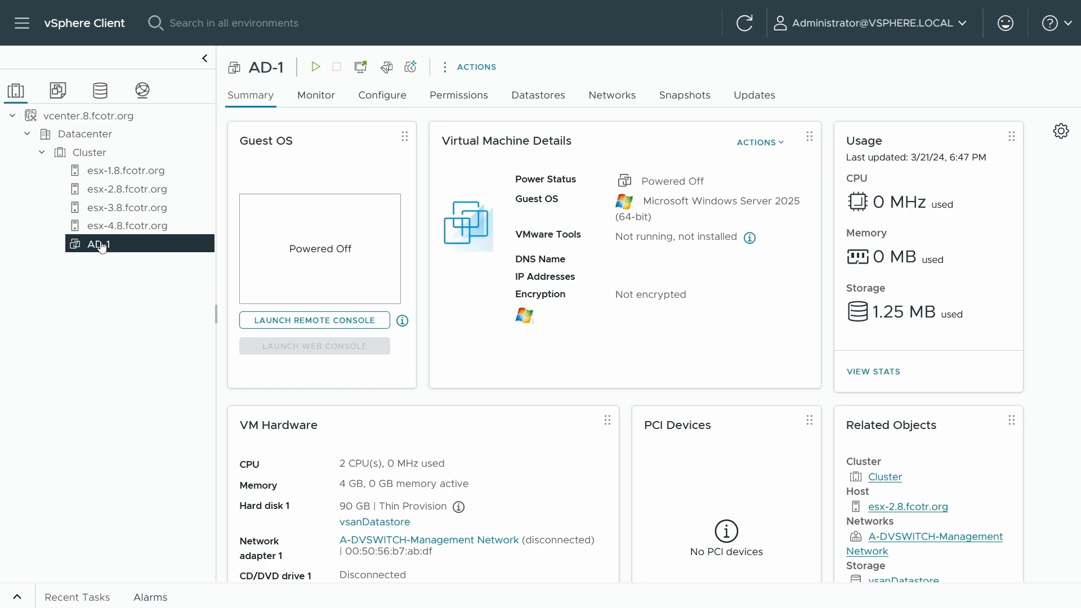
pyautogui.rightClick(102, 246)
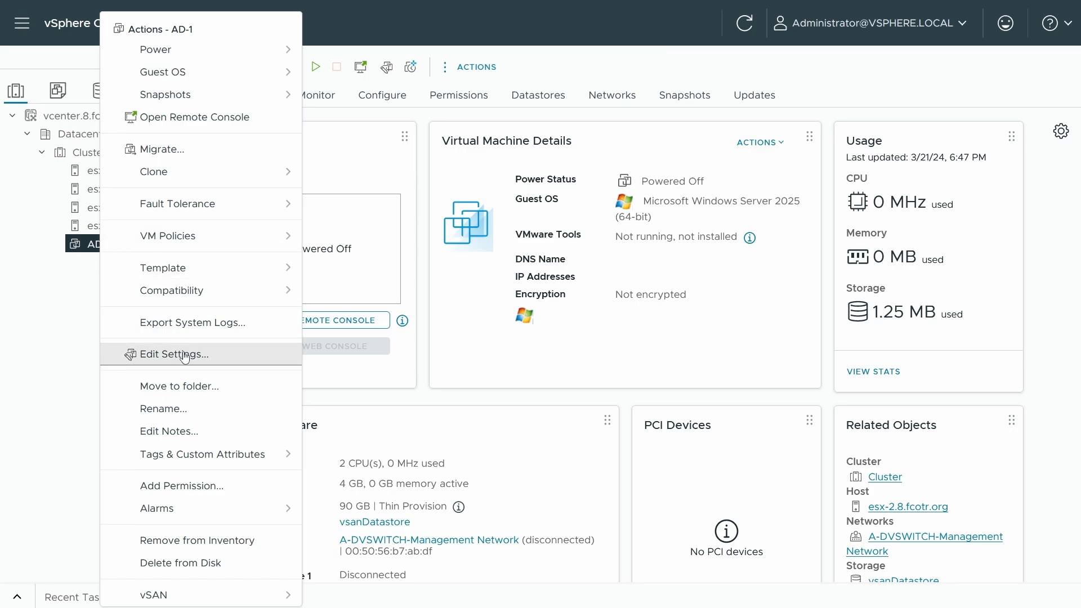
pyautogui.click(214, 360)
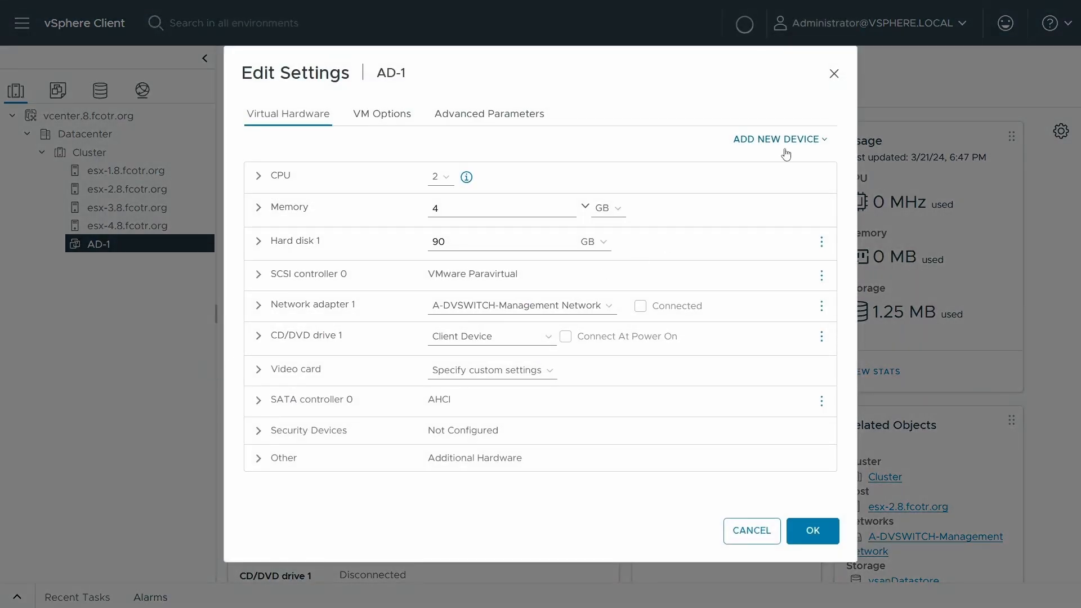
pyautogui.click(802, 143)
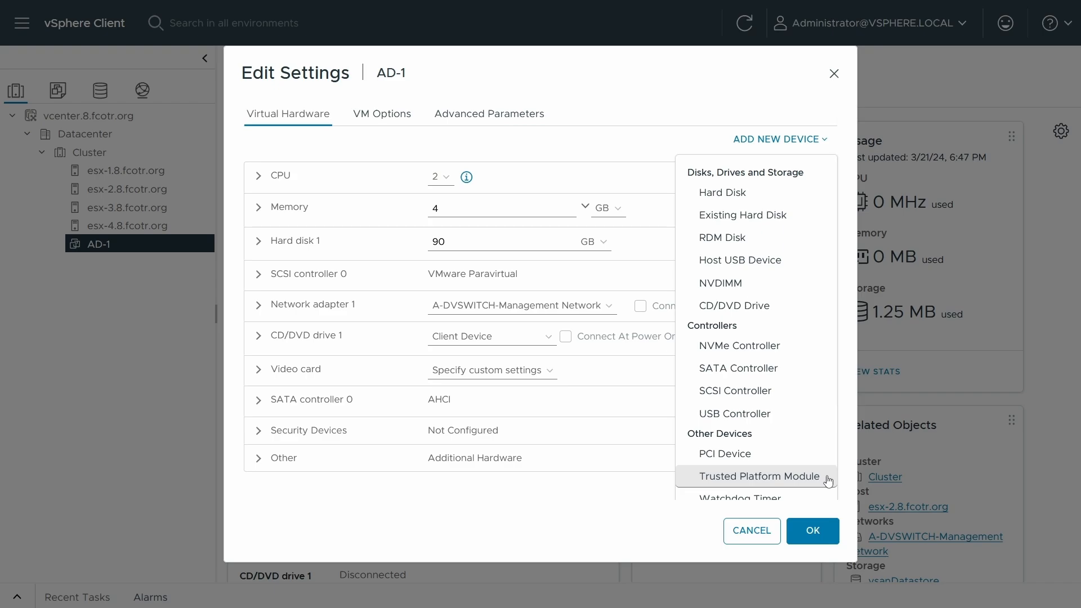
pyautogui.click(759, 476)
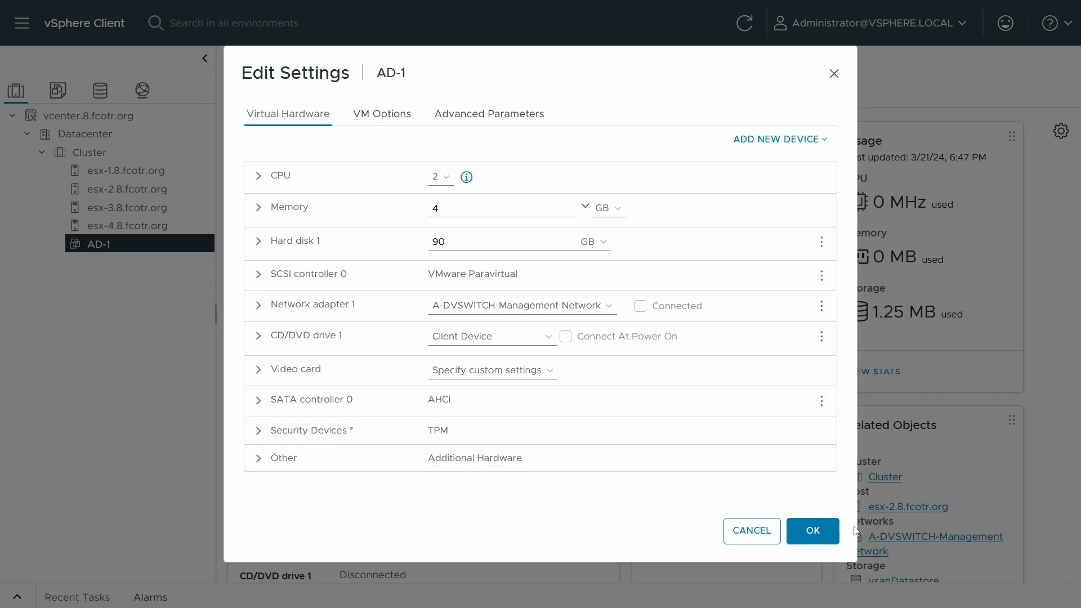
pyautogui.click(819, 539)
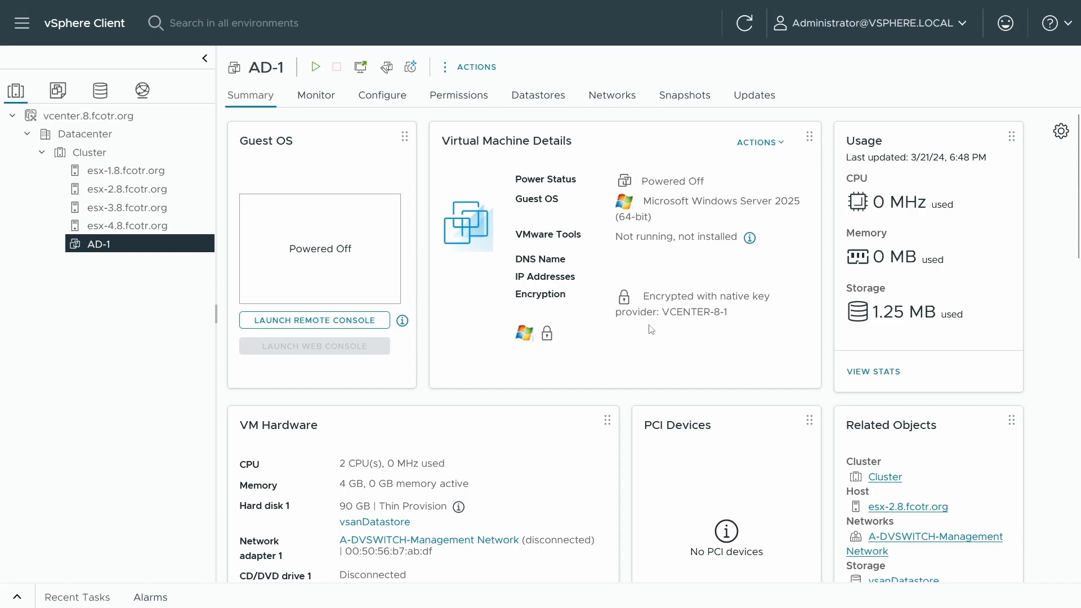
pyautogui.moveTo(663, 312); pyautogui.dragTo(732, 313)
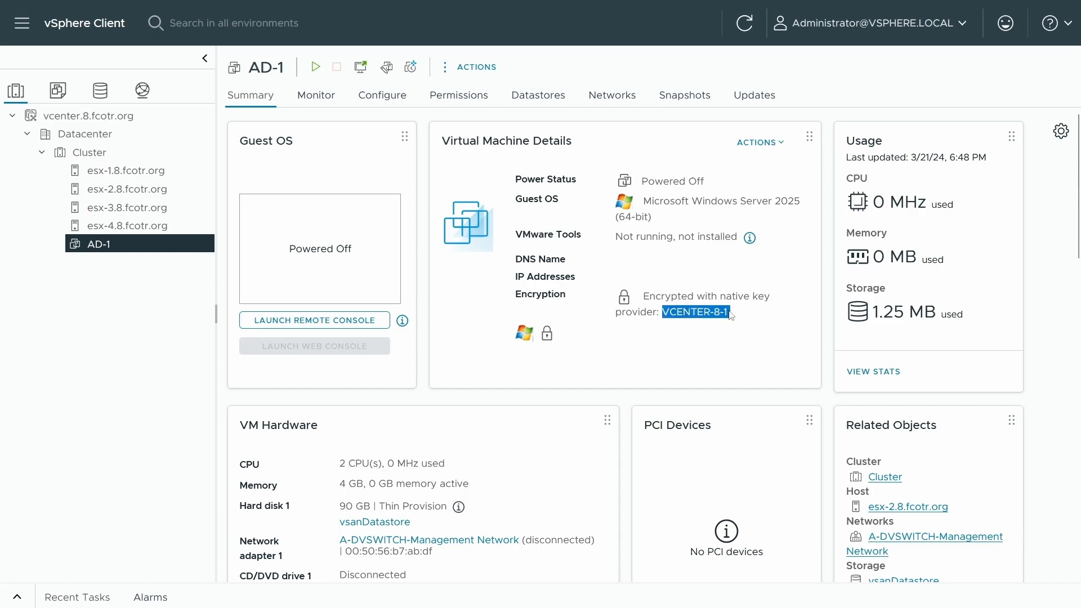